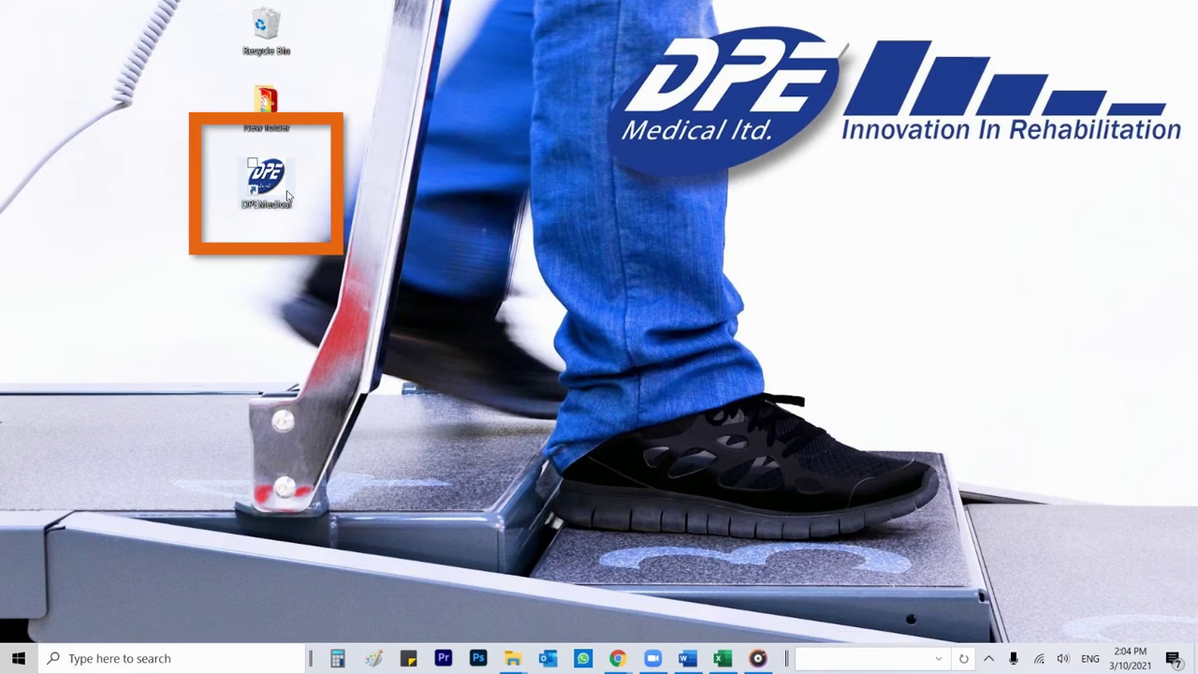
Launch DST8000-Triple-Pro from the DPE Medical desktop shortcut
double_click(288, 194)
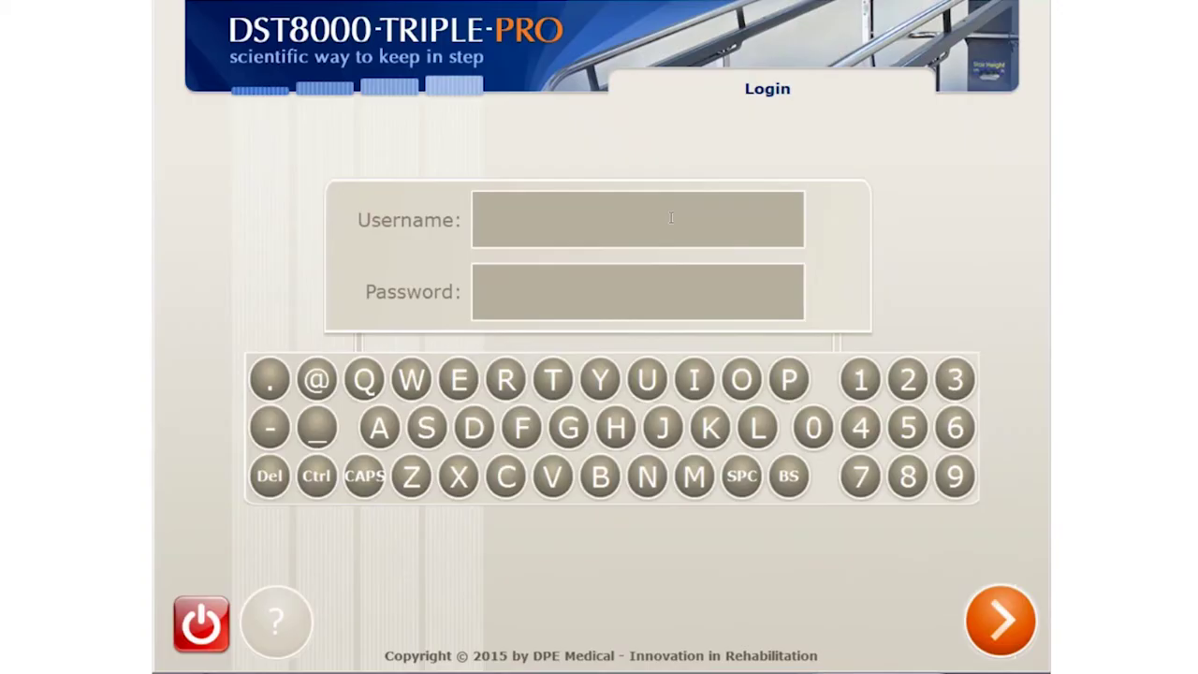
Sign in to the administrator area with the administrator username and password
type("a")
left_click(673, 285)
type("1234")
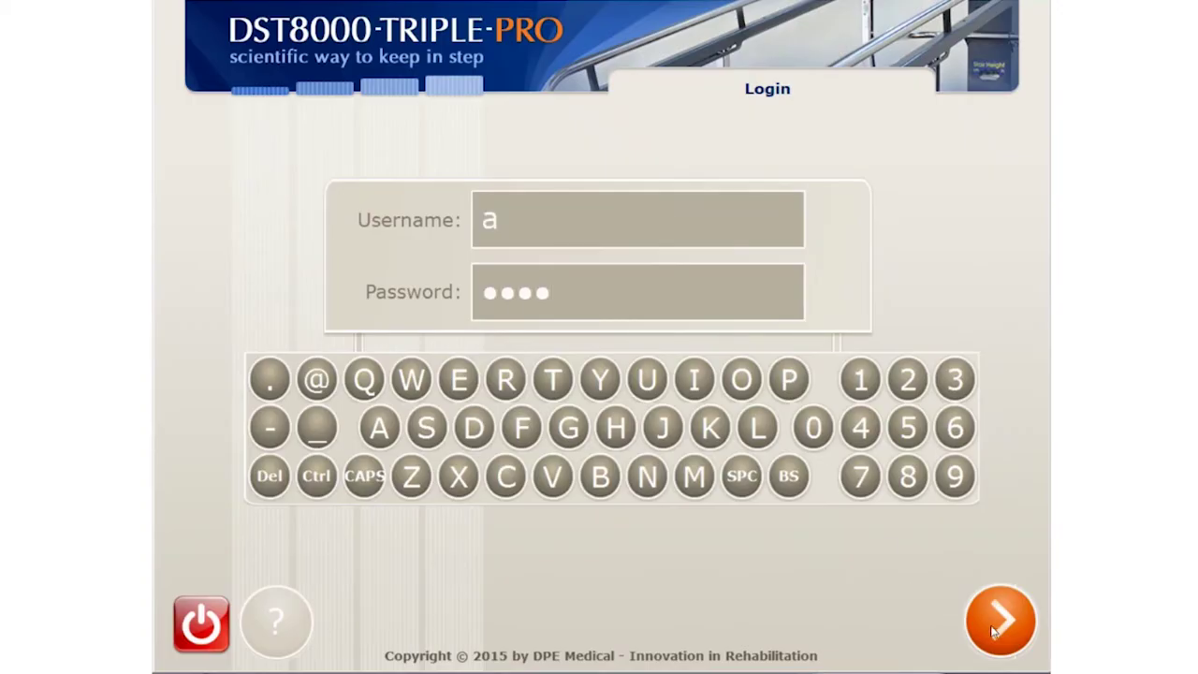
left_click(1000, 622)
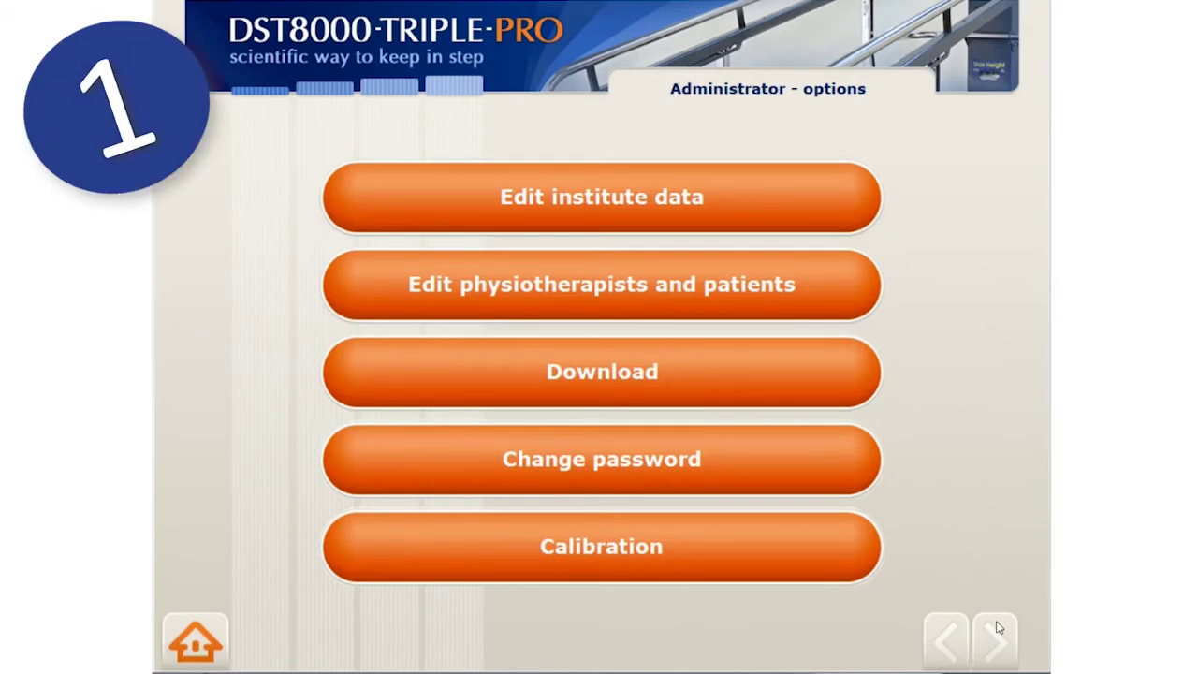
Rename the institute to Hospital A, keep centimeter units, and save the institute data
left_click(770, 196)
type("A")
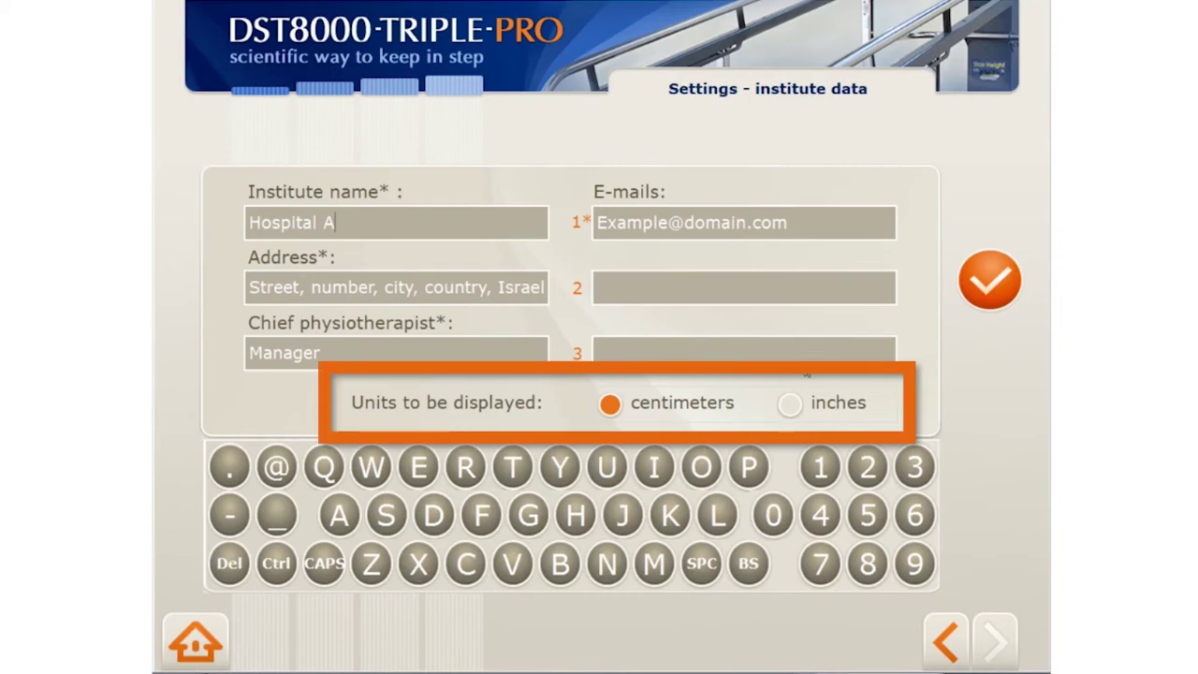
left_click(790, 403)
left_click(614, 404)
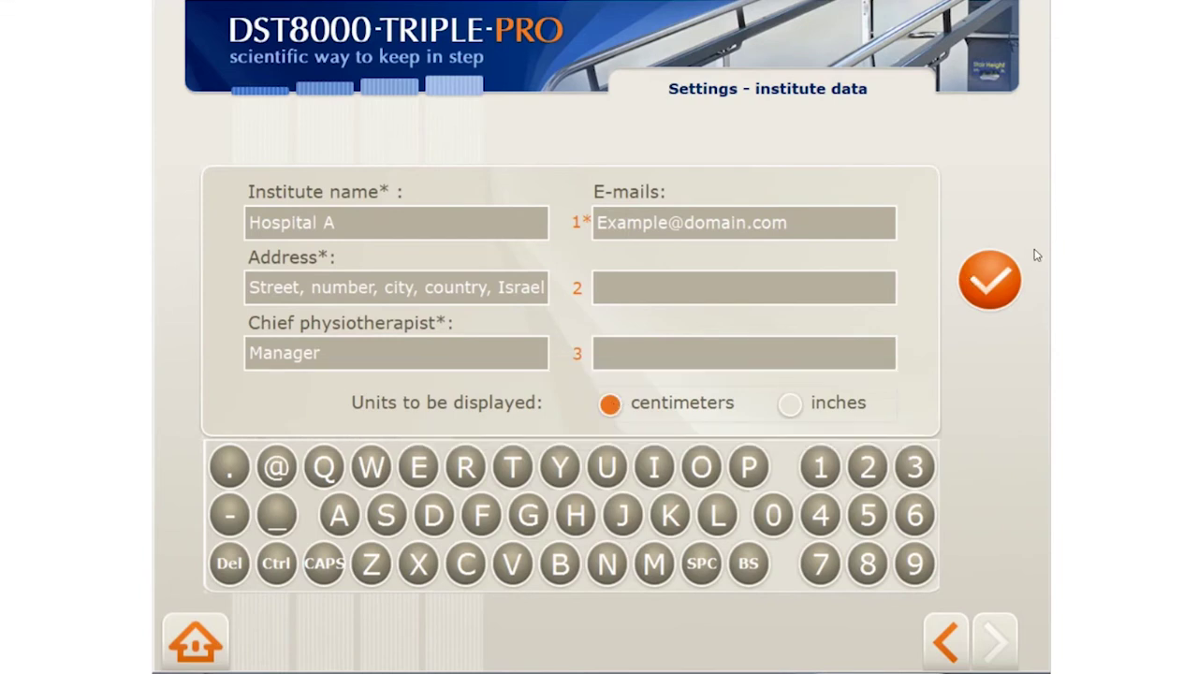
left_click(993, 281)
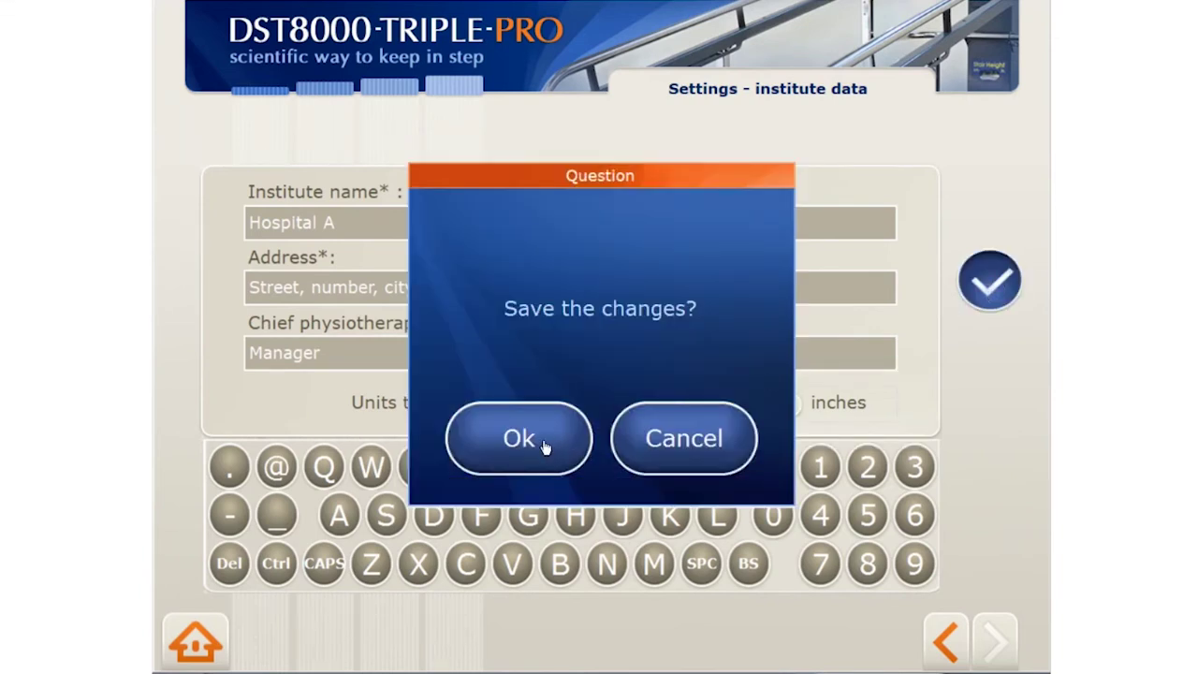
left_click(519, 440)
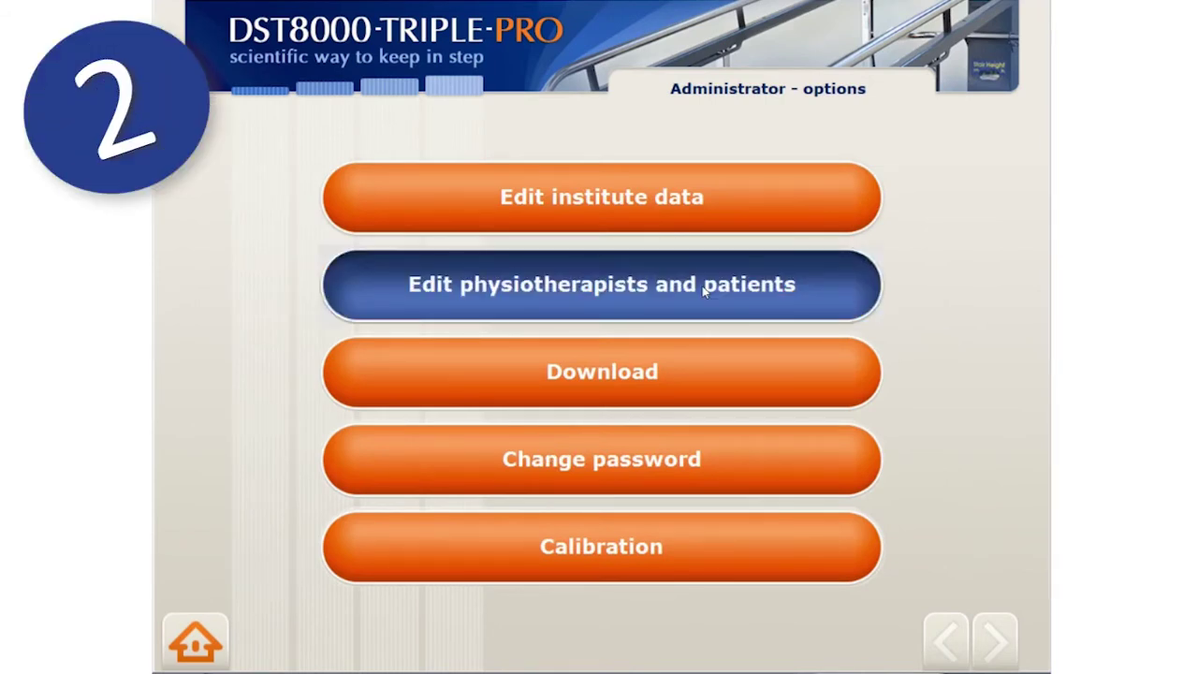
Open the physiotherapists and patients table and look over the patients and the PT 2 entry
left_click(704, 291)
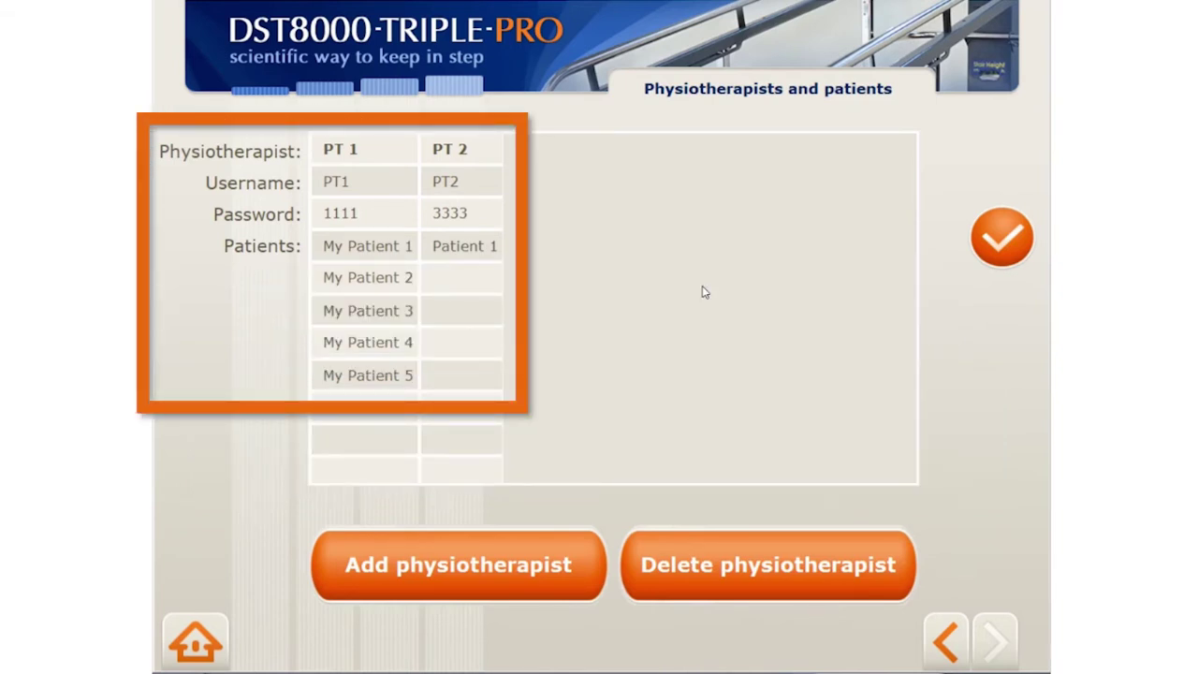
left_click(375, 249)
left_click(386, 283)
left_click(384, 314)
left_click(455, 249)
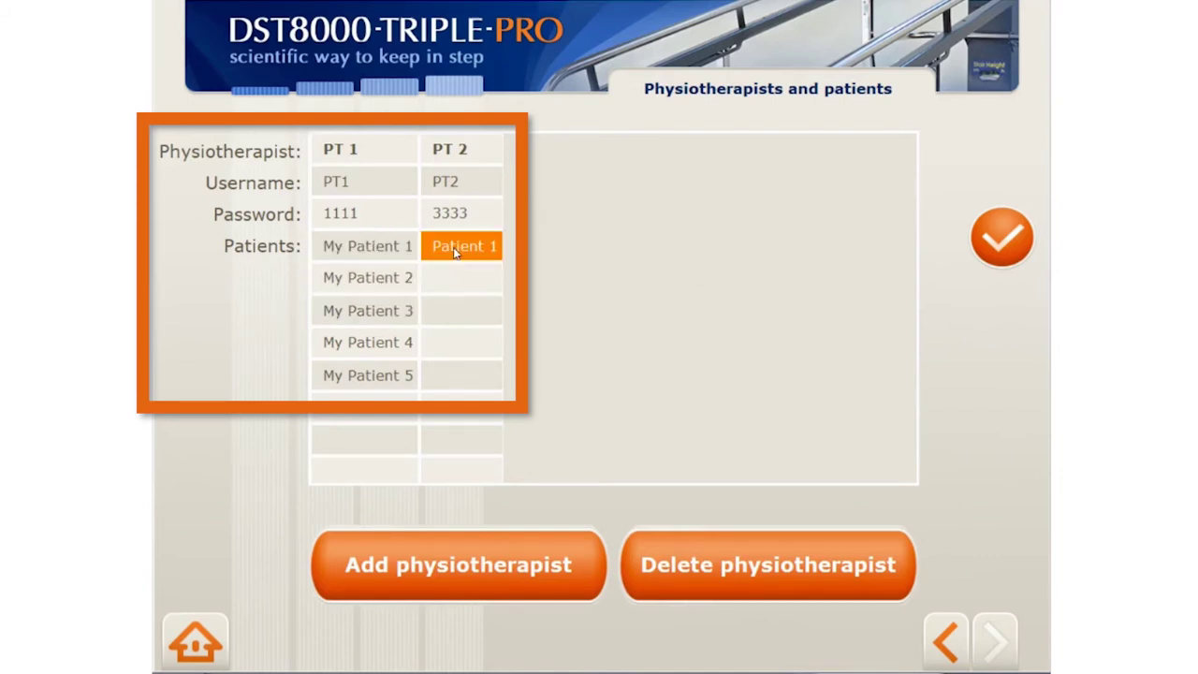
left_click(483, 150)
left_click(485, 149)
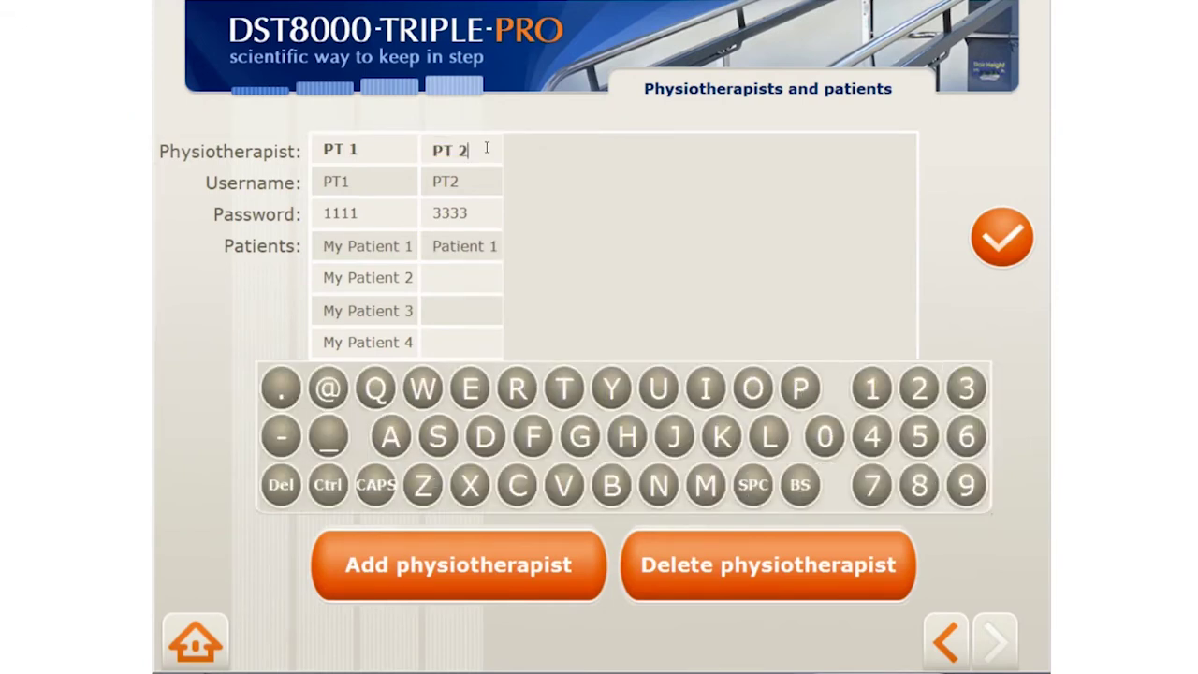
Replace PT 2's password with a new one and confirm the change
left_click(452, 219)
left_click(452, 218)
double_click(454, 215)
type("2222")
left_click(1002, 238)
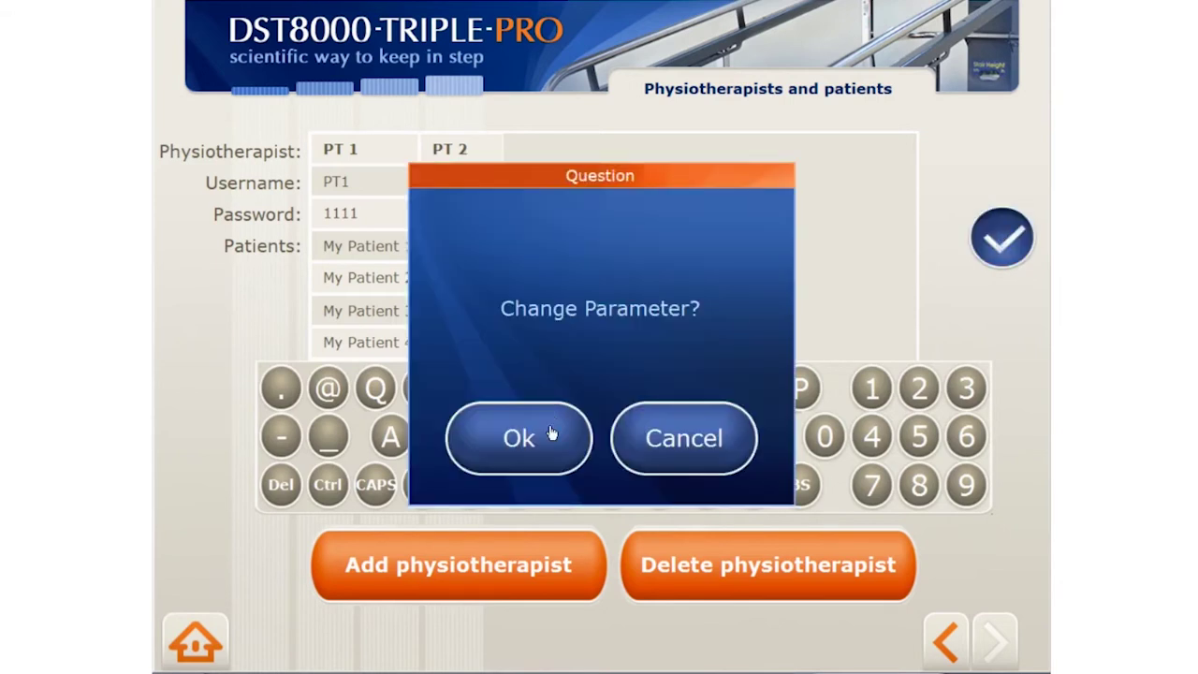
left_click(518, 437)
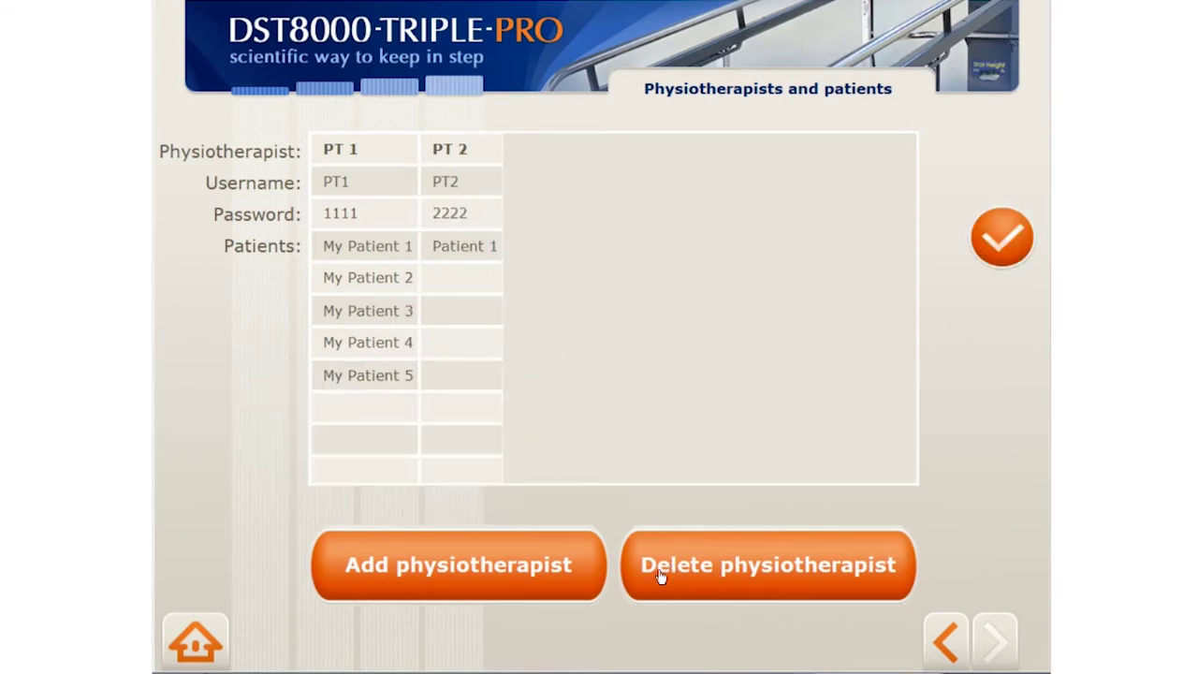
left_click(562, 575)
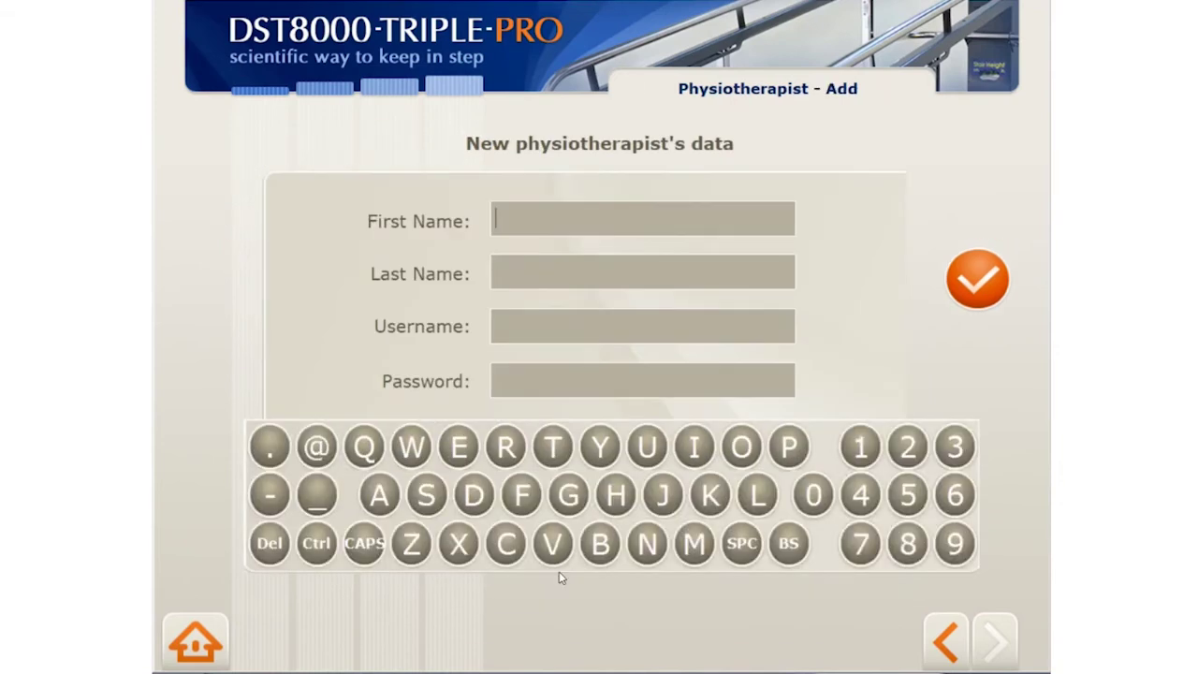
Add physiotherapist PT 3 (first name PT, last name 3, username PT3) with a password
type("PT")
key("Tab")
type("3")
key("Tab")
type("PT3")
key("Tab")
type("3333")
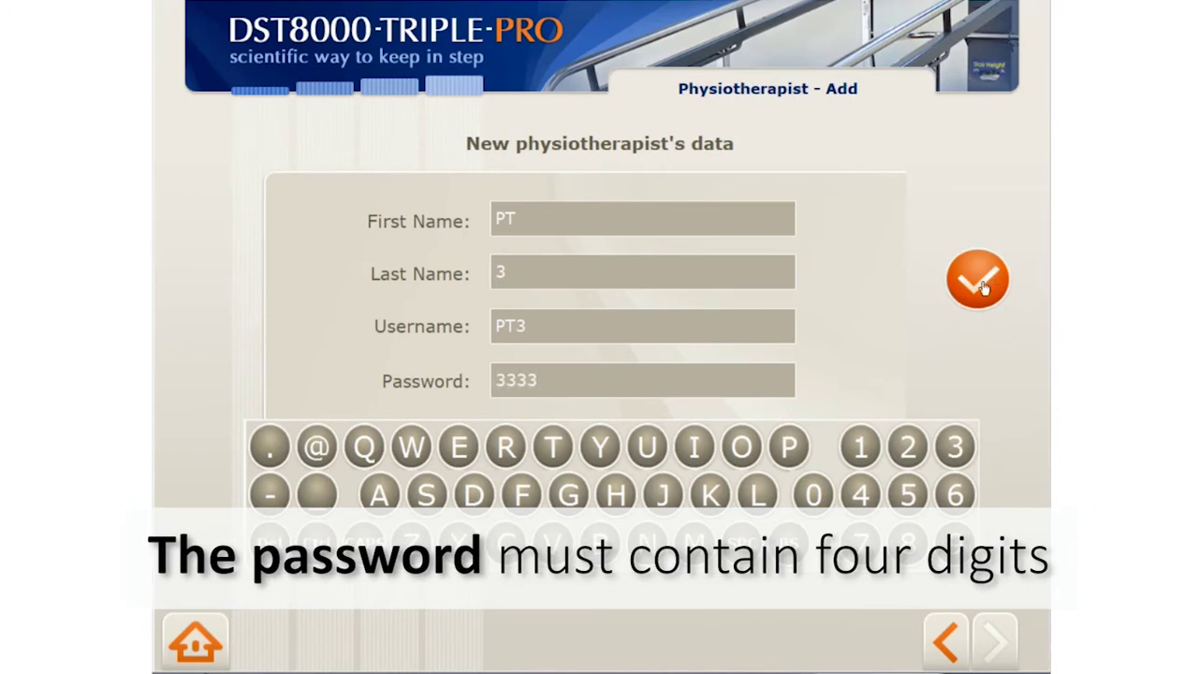
left_click(978, 279)
left_click(642, 461)
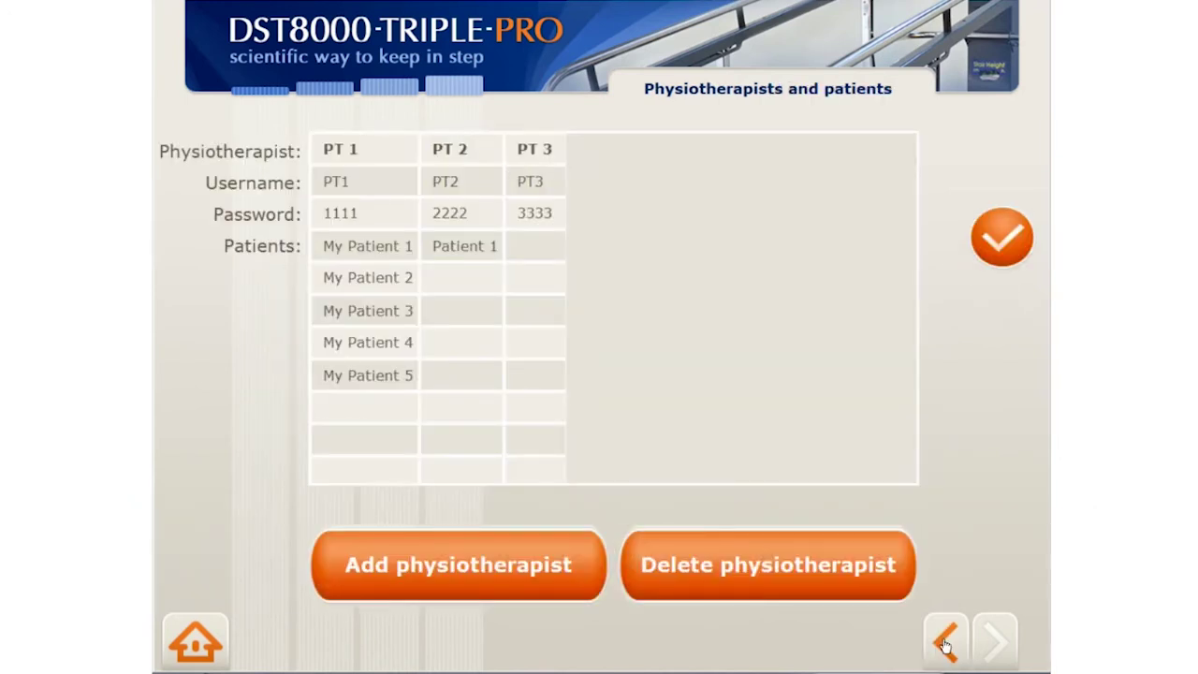
Move Patient 1 from PT 2 to PT 3 and confirm
left_click(452, 245)
left_click_drag(452, 245, 533, 242)
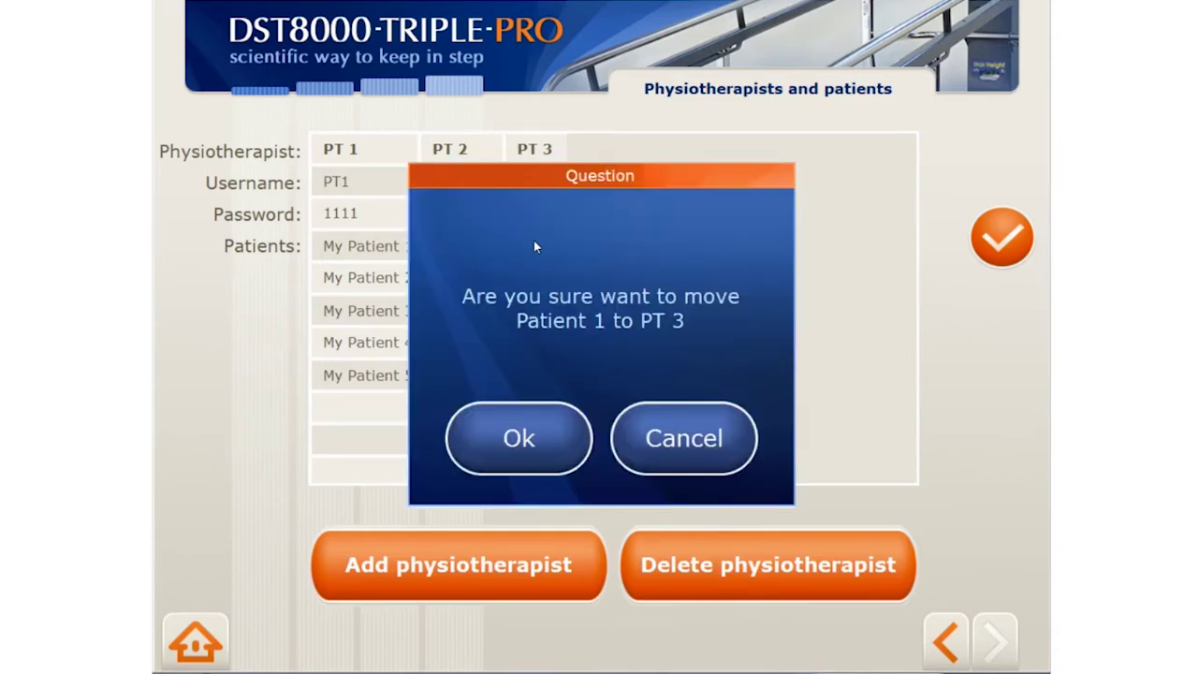
left_click(527, 438)
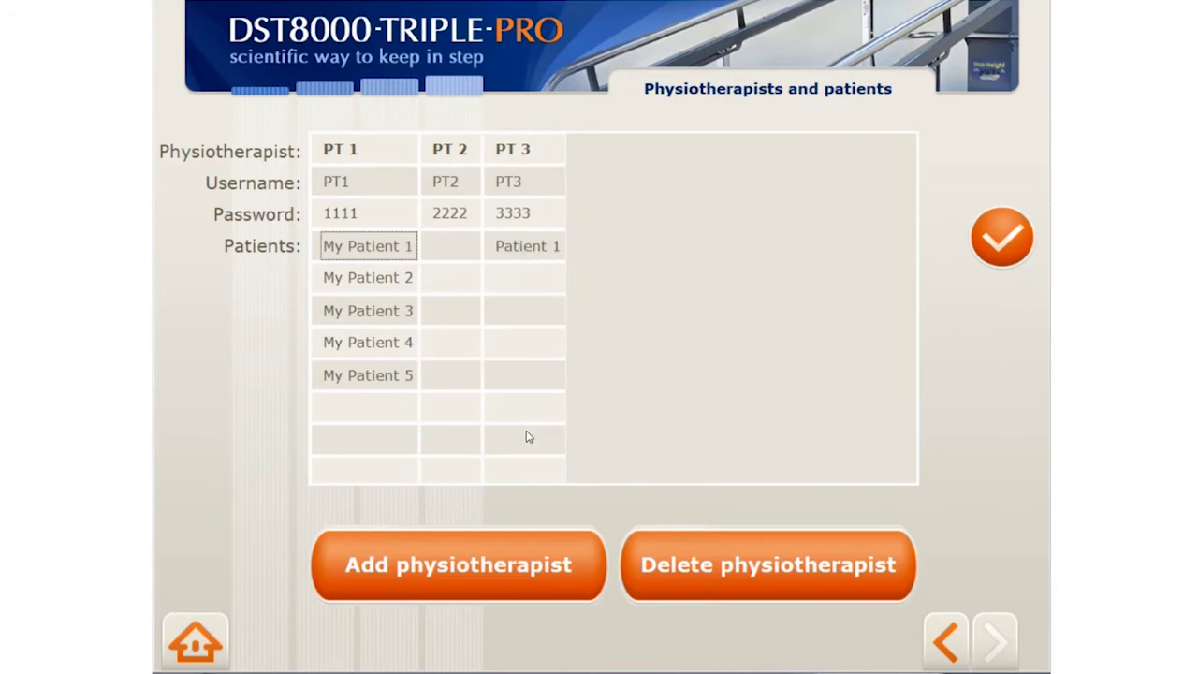
left_click(726, 568)
Try deleting PT 3, then move Patient 1 back to PT 2 as requested
left_click(682, 324)
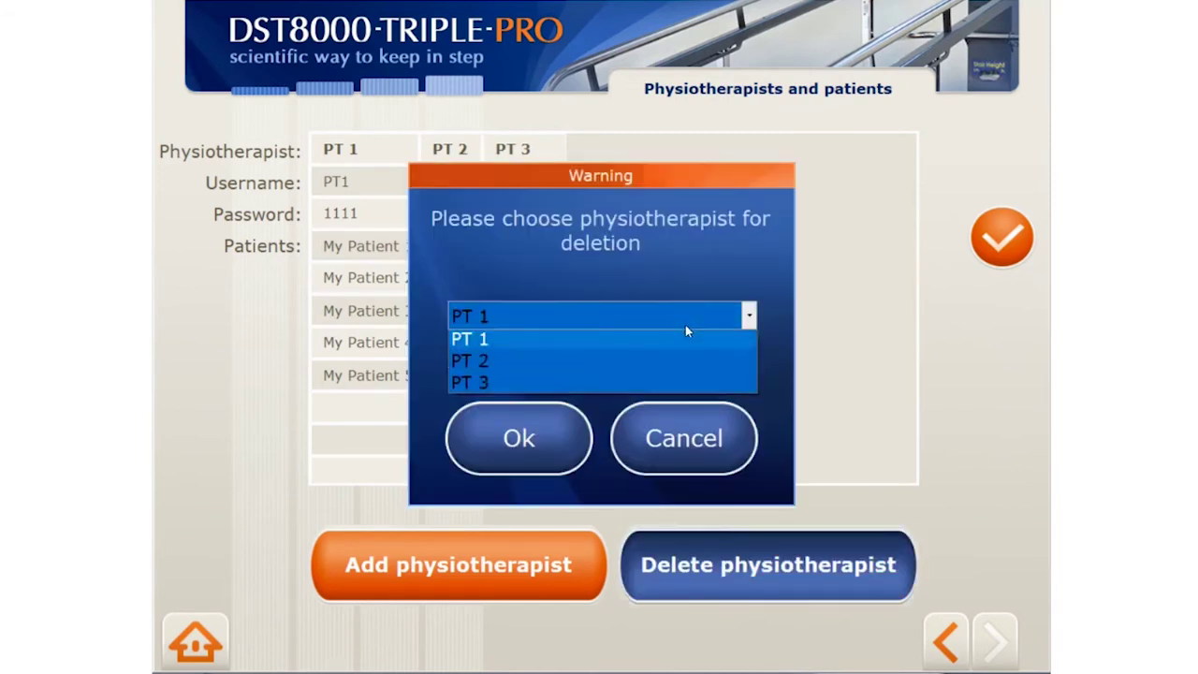
left_click(690, 384)
left_click(550, 447)
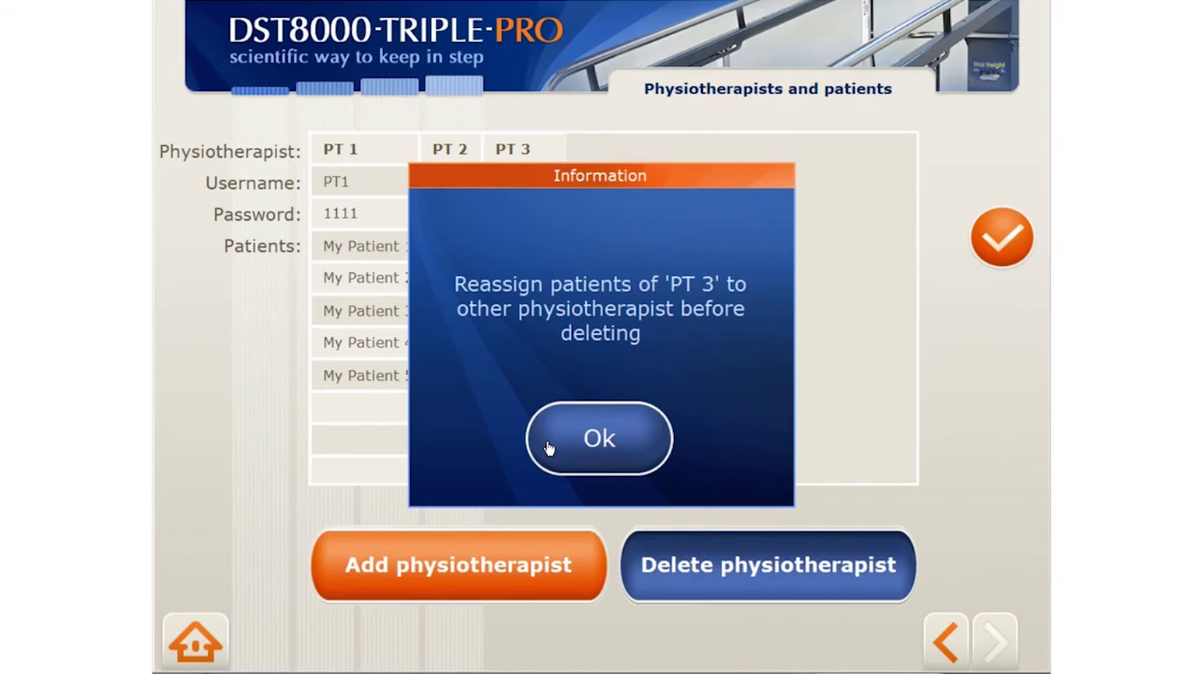
left_click(549, 448)
left_click_drag(531, 247, 459, 248)
left_click(514, 434)
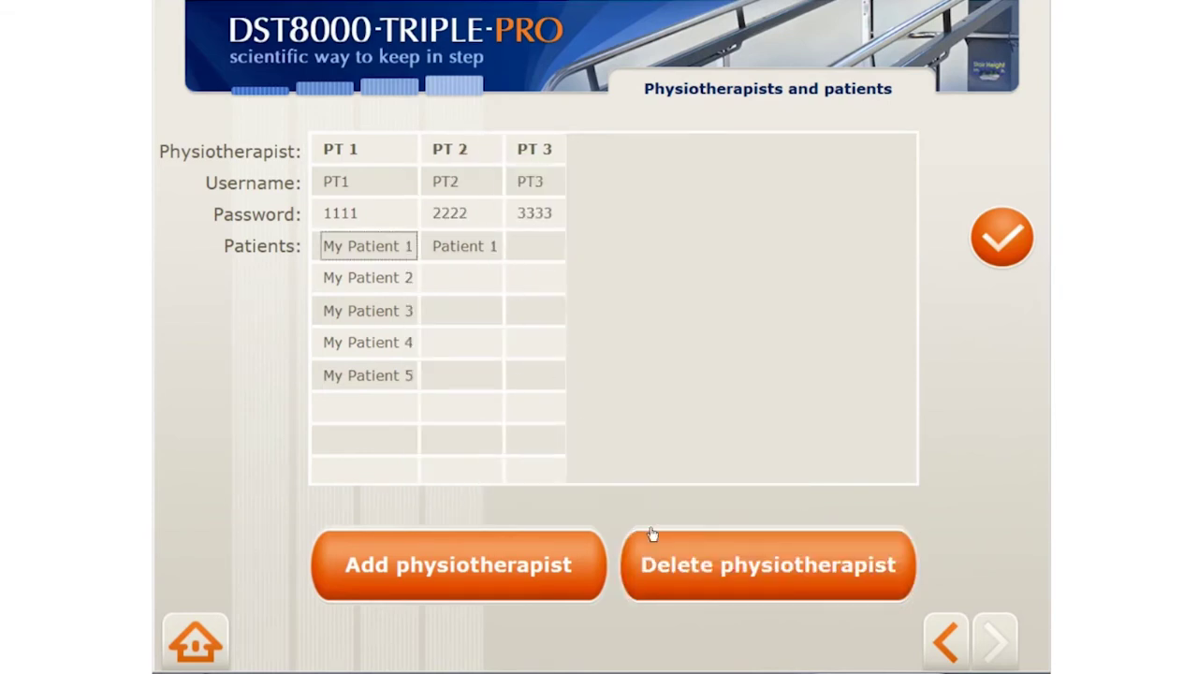
Delete physiotherapist PT 3 and return to the administrator options
left_click(653, 536)
left_click(530, 319)
left_click(528, 388)
left_click(514, 434)
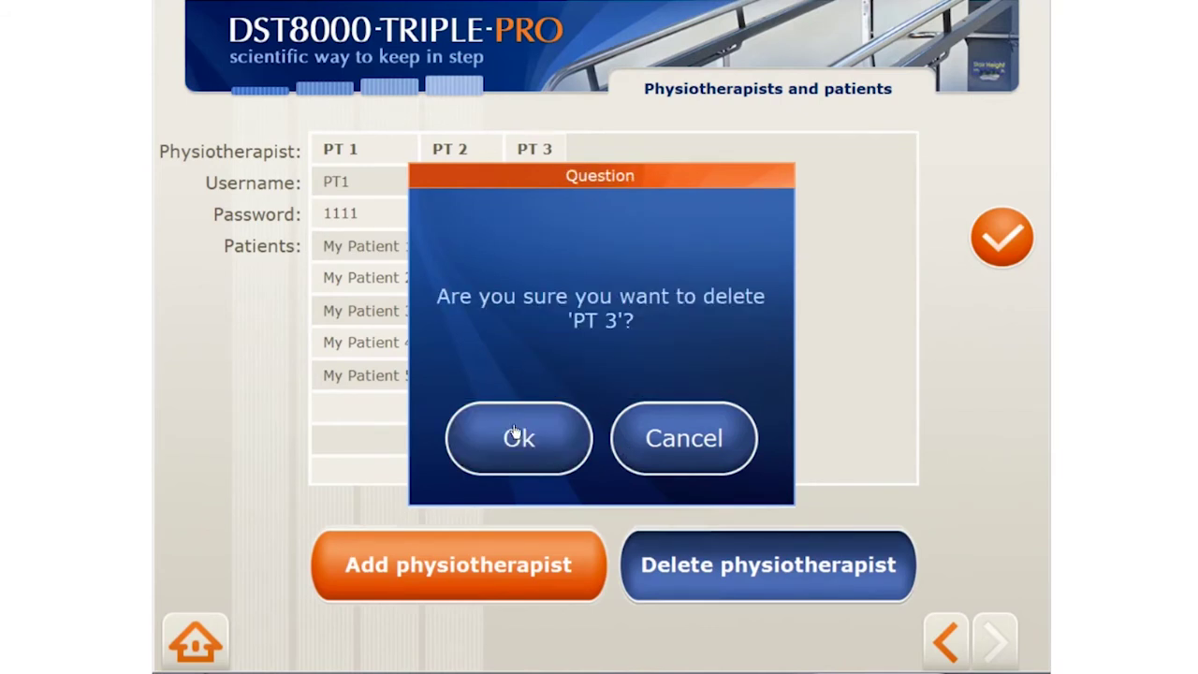
left_click(517, 437)
left_click(947, 644)
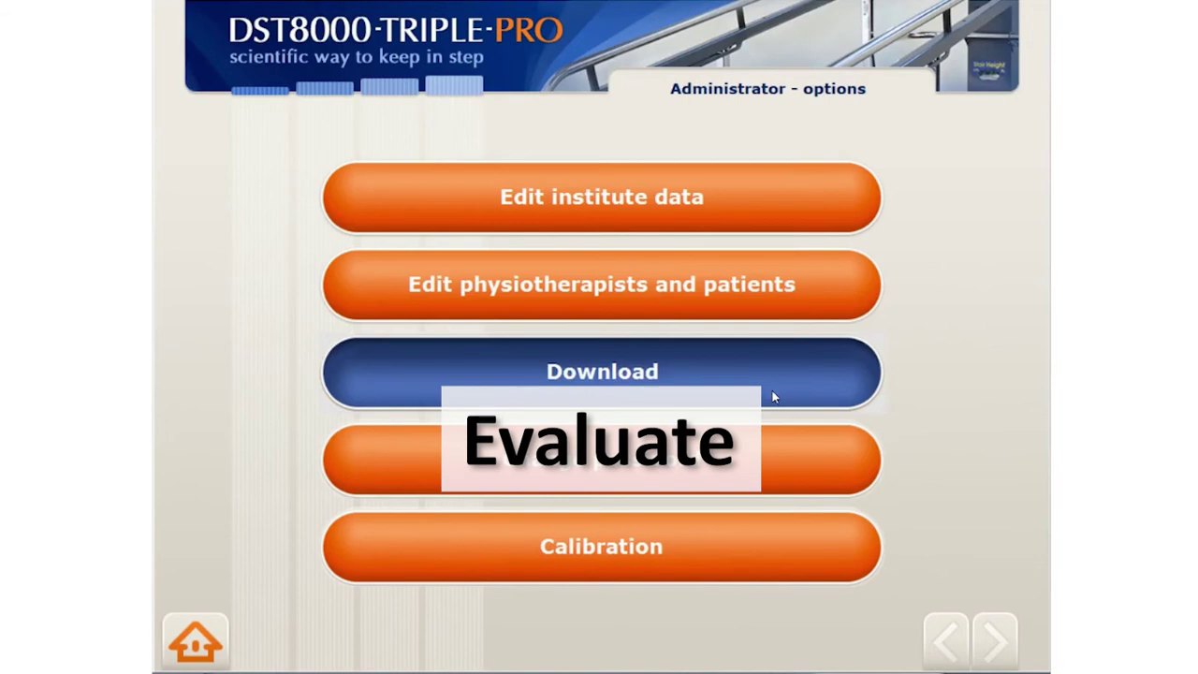
Look at the drives available for downloading data, then cancel without copying
left_click(772, 391)
left_click(621, 316)
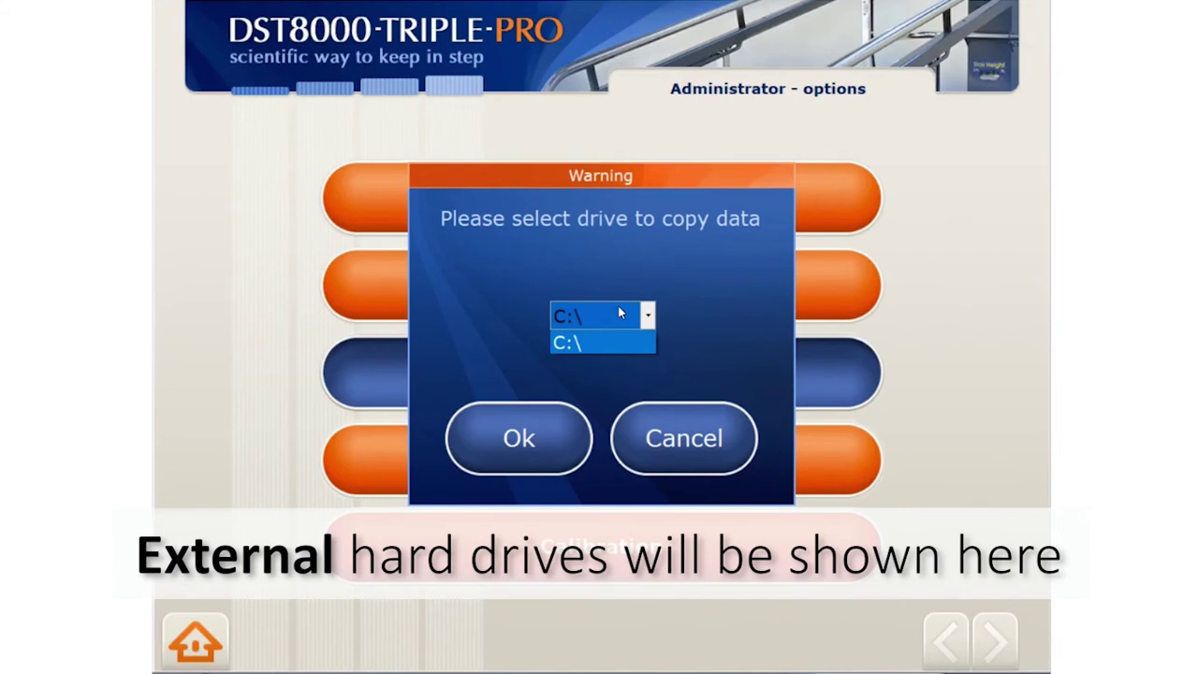
left_click(694, 456)
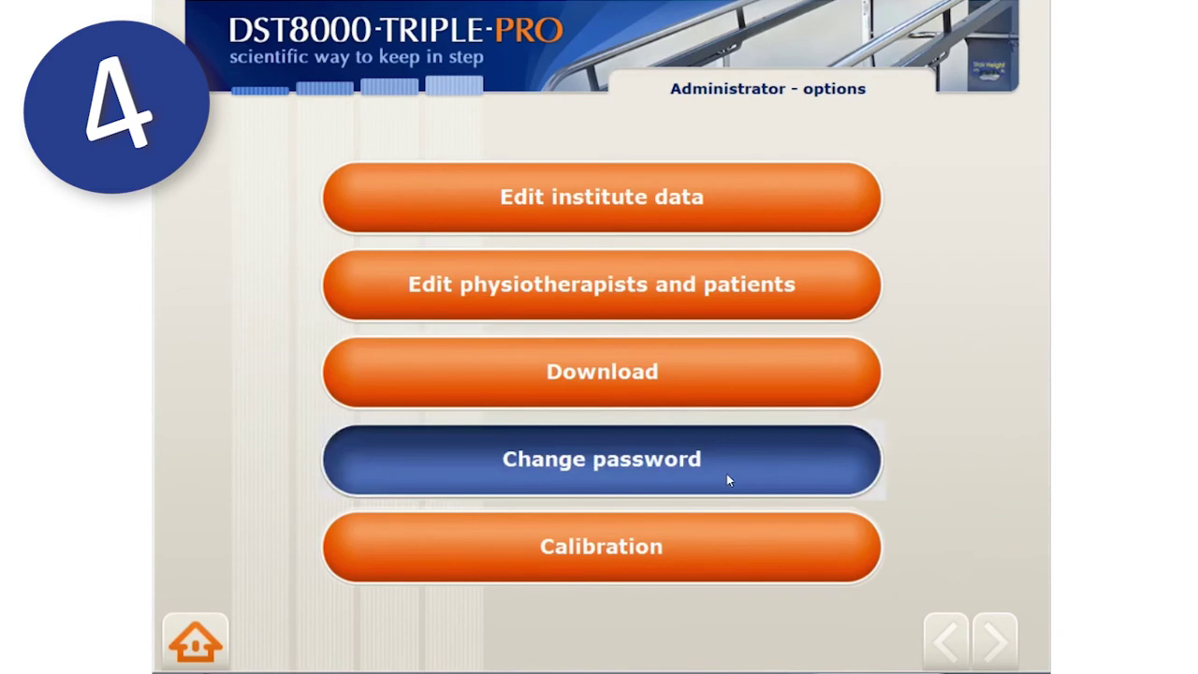
Set new administrator login credentials: username, password and matching confirmation
left_click(727, 474)
type("a")
left_click(702, 292)
type("1234")
left_click(720, 364)
type("1234")
key("Return")
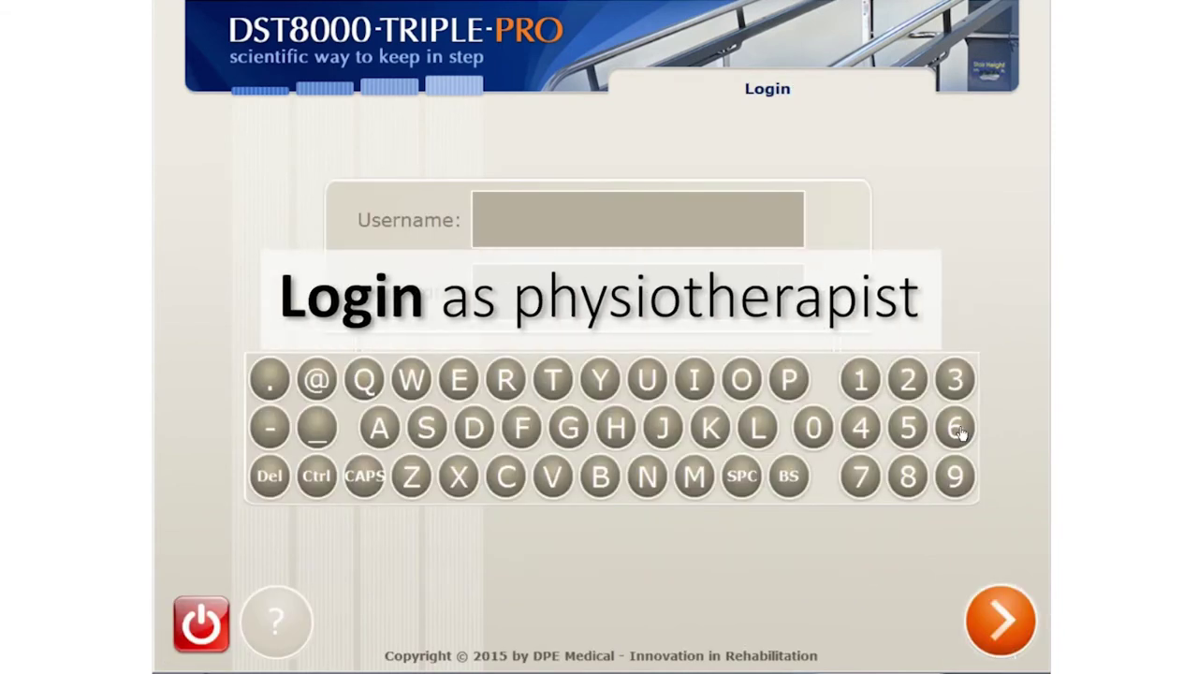
Log in as physiotherapist PT1 with its password
type("P")
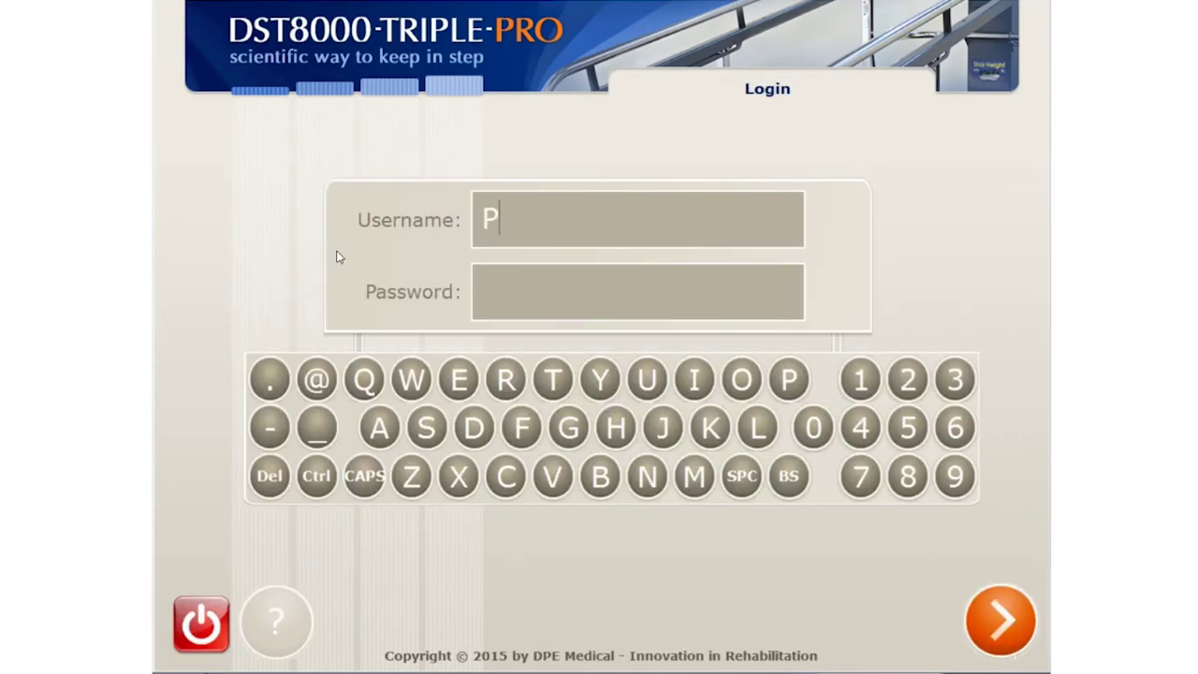
type("T1")
key("Tab")
type("1234")
left_click(1016, 633)
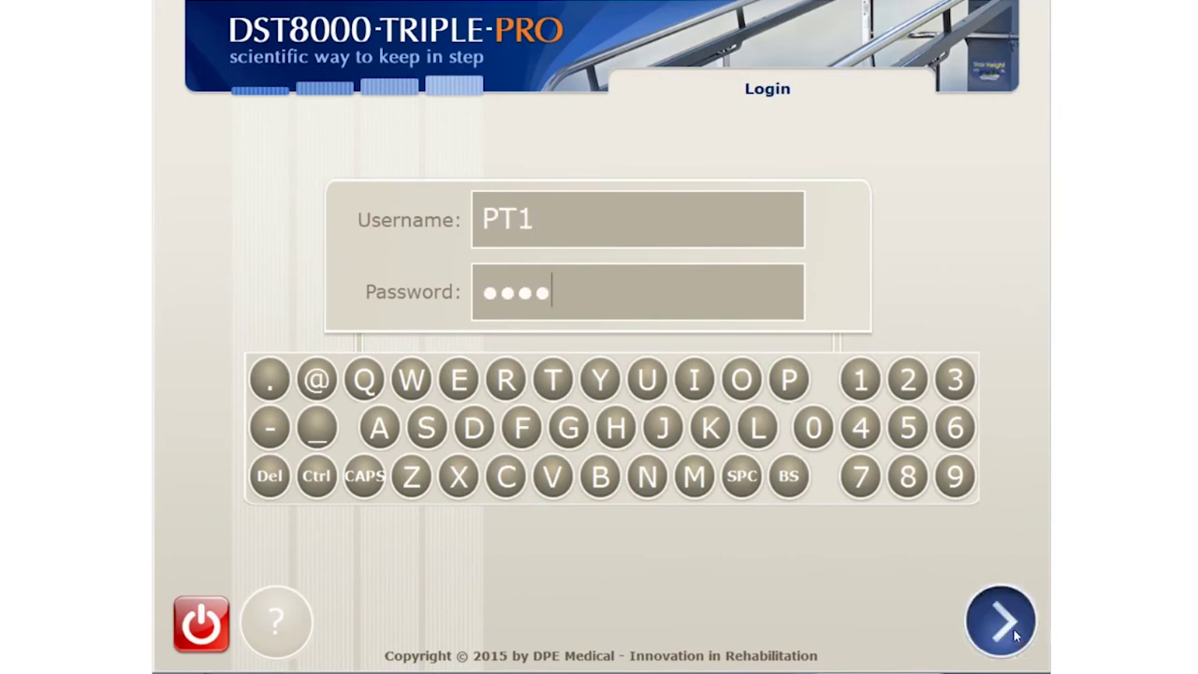
Start a new patient, entering the patient ID and the name My Patient 5
left_click(792, 417)
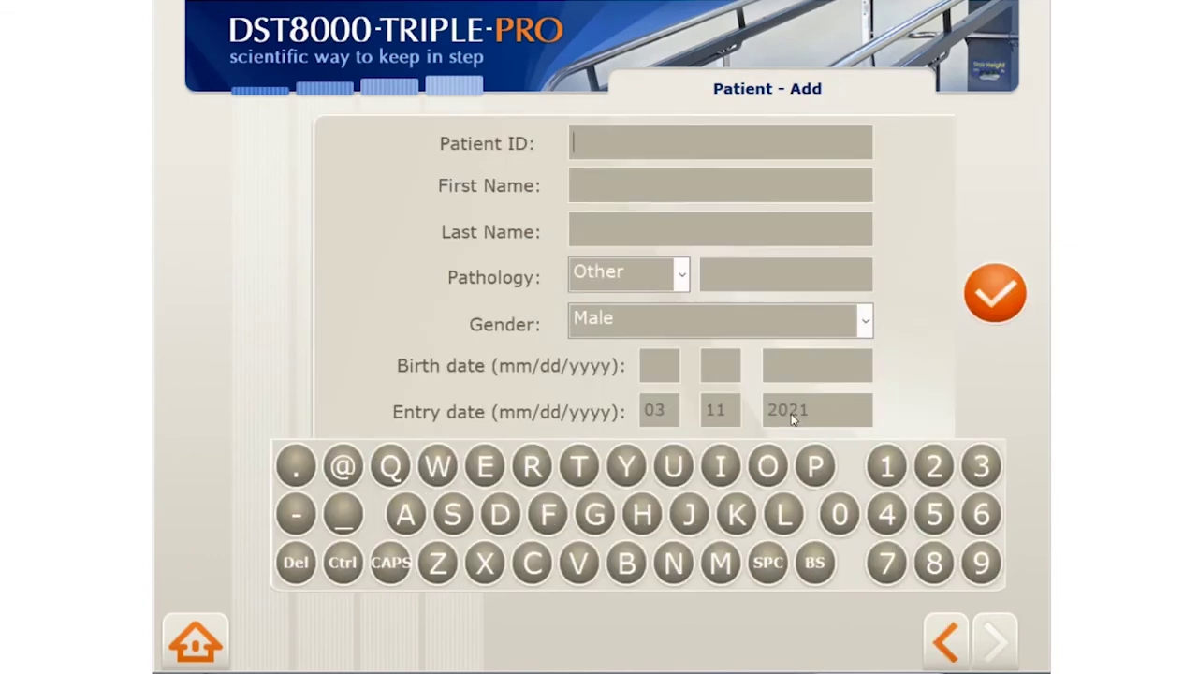
type("000000000")
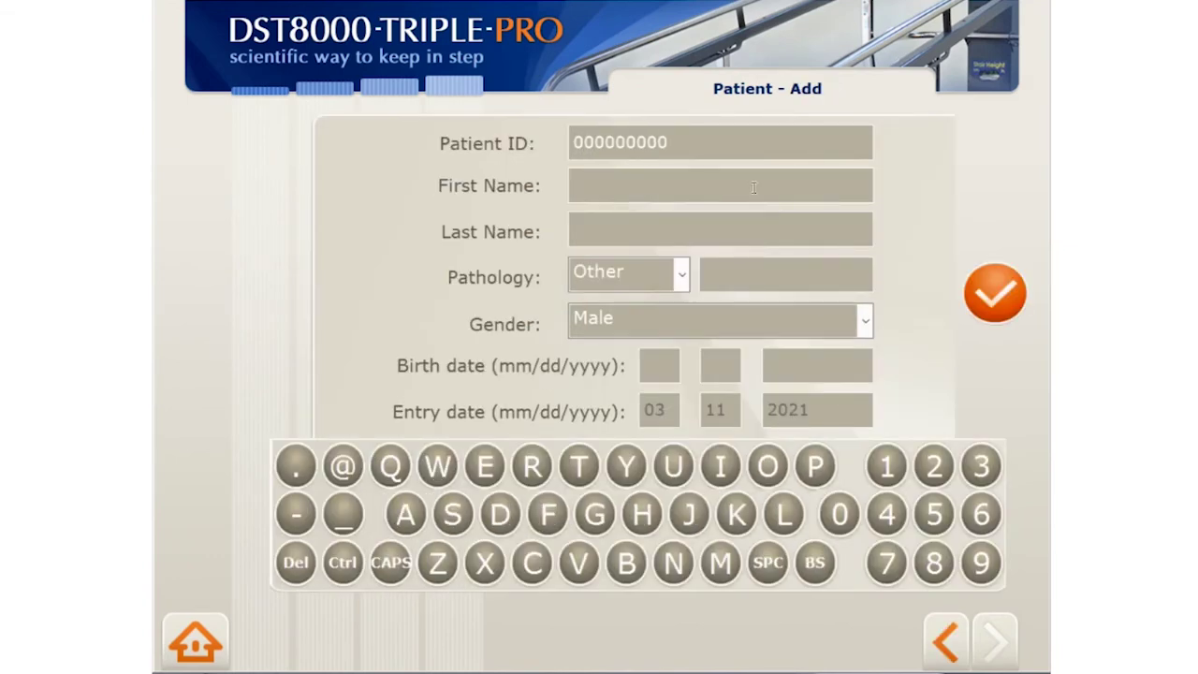
left_click(754, 186)
type("My Patient")
key("Tab")
type("5")
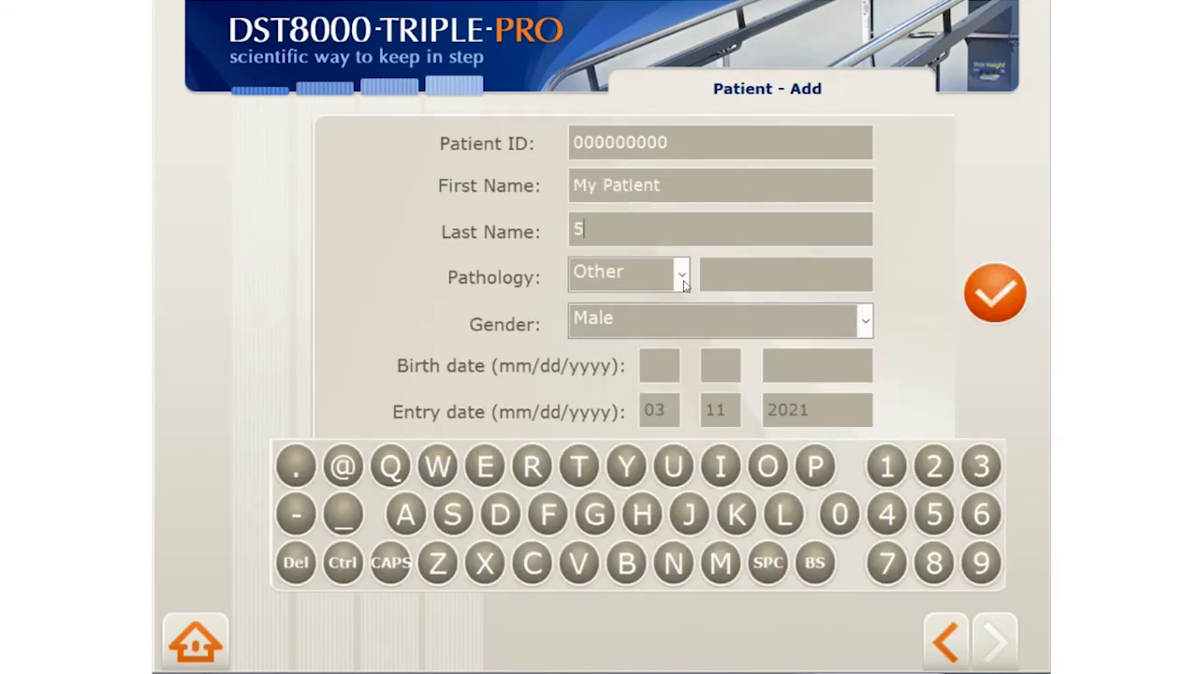
Set the patient's pathology to Other, described as Stroke
left_click(663, 283)
scroll(684, 369, "up", 3)
scroll(680, 396, "down", 2)
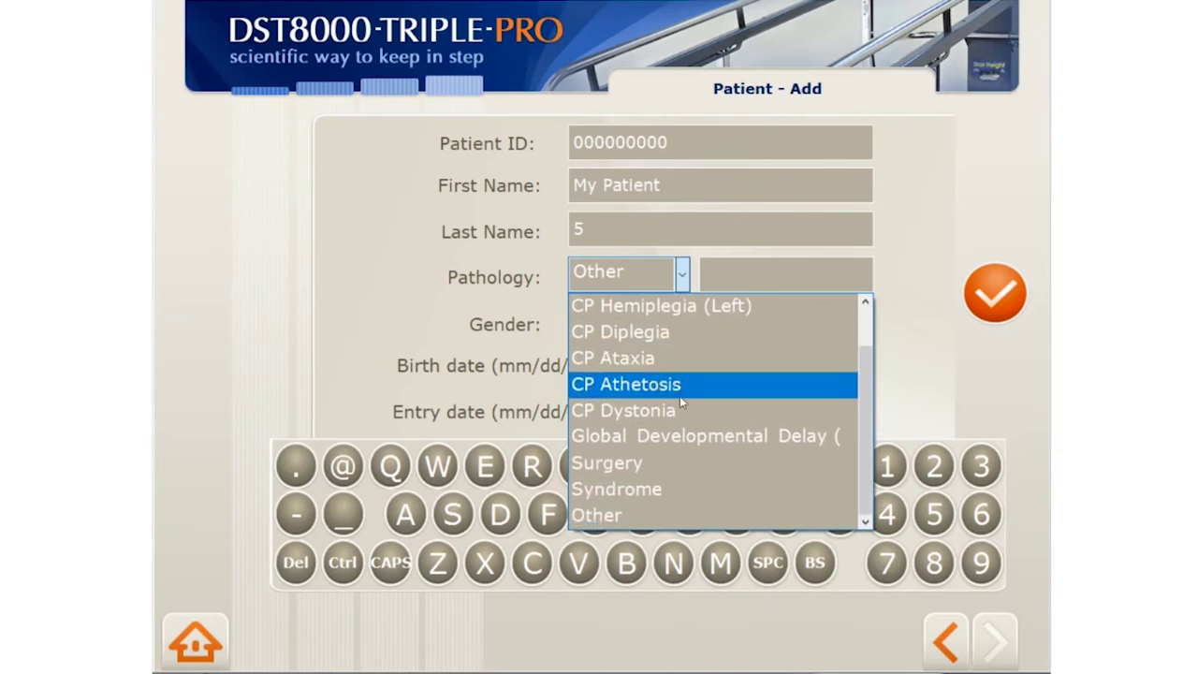
left_click(650, 517)
left_click(804, 272)
type("Stroke")
Set gender Female and birth date 1/1/1960, then save the new patient
left_click(811, 328)
left_click(807, 378)
type("1")
key("Tab")
type("1")
key("Tab")
type("1960")
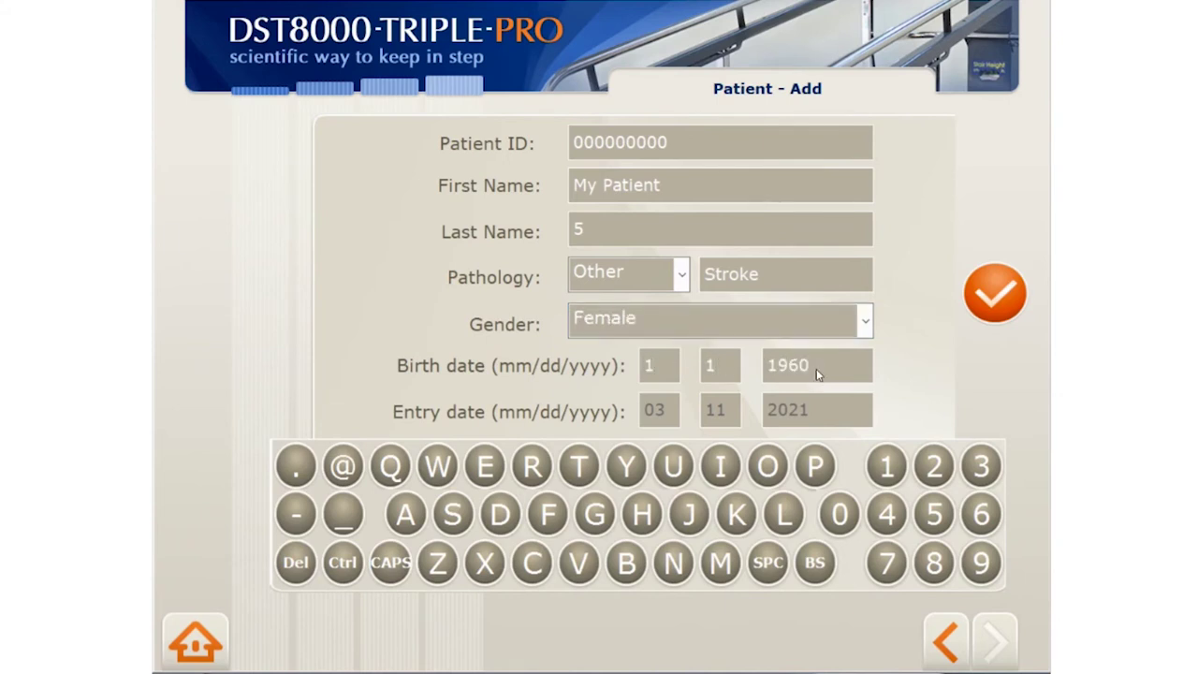
left_click(995, 293)
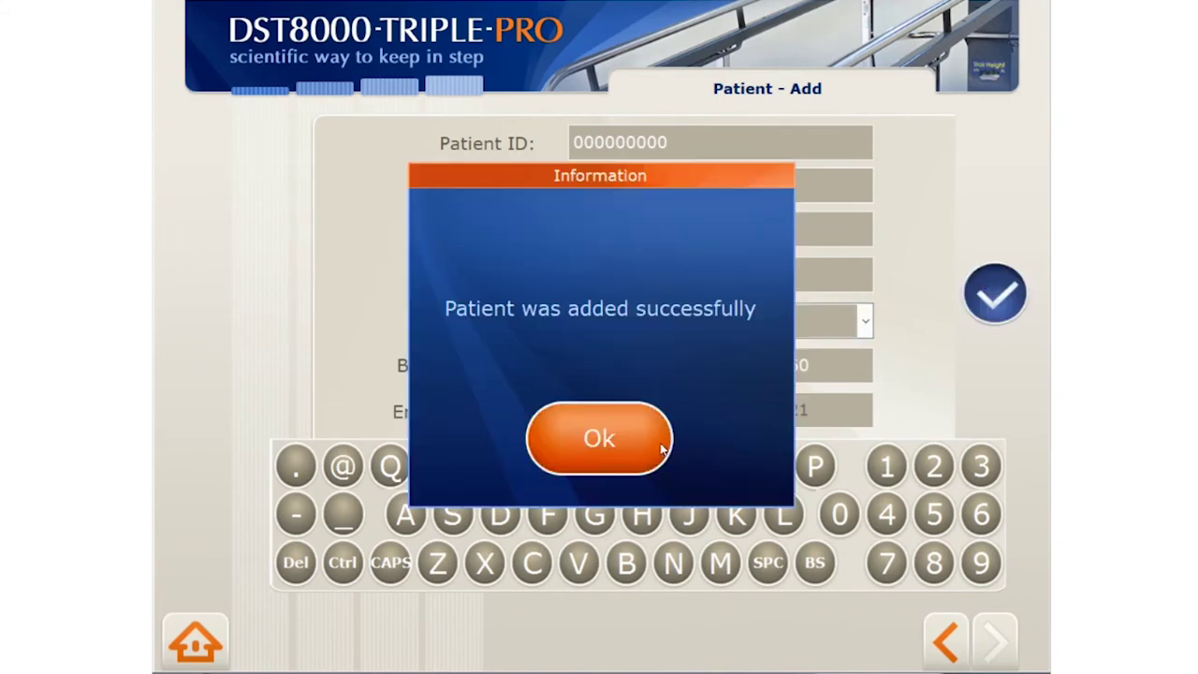
left_click(662, 448)
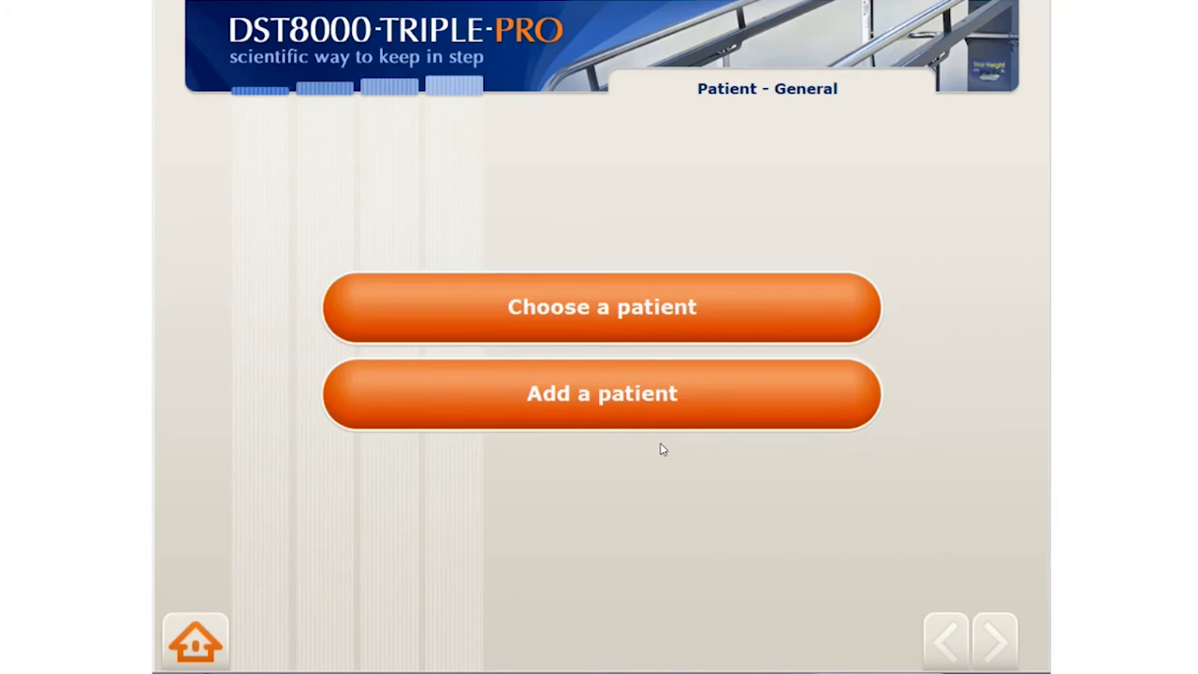
Select My Patient 1 from the left list, after briefly trying Patient 1, and start a new session
left_click(733, 314)
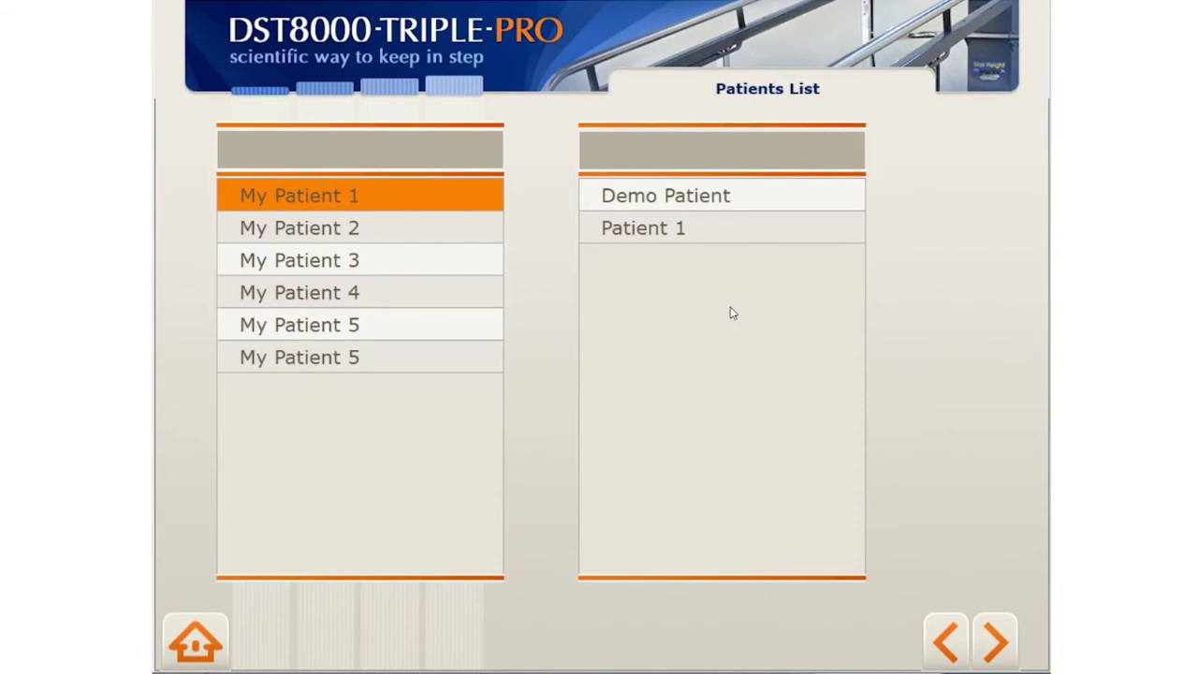
left_click(741, 224)
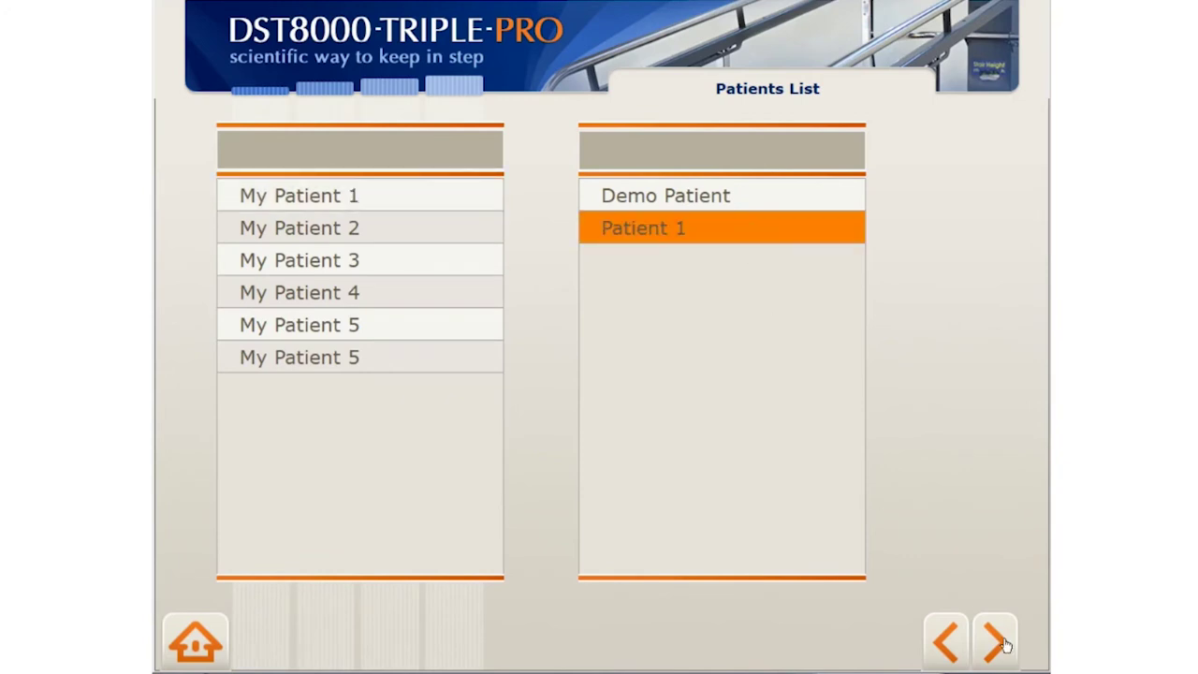
left_click(1000, 642)
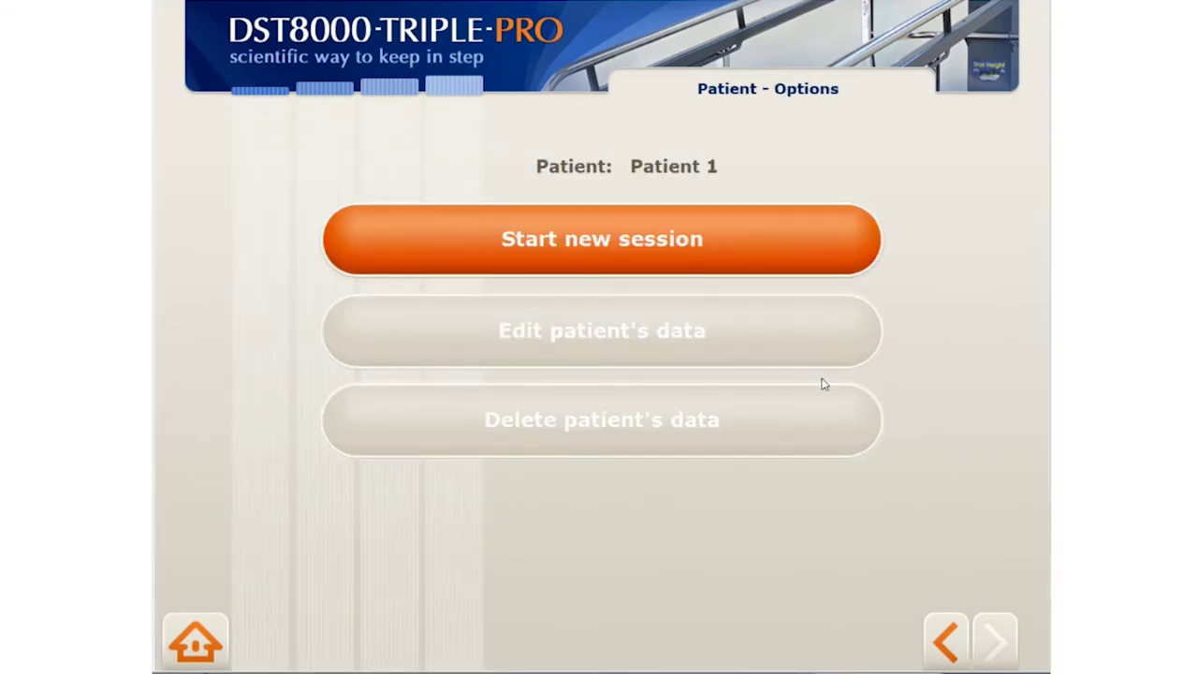
left_click(945, 642)
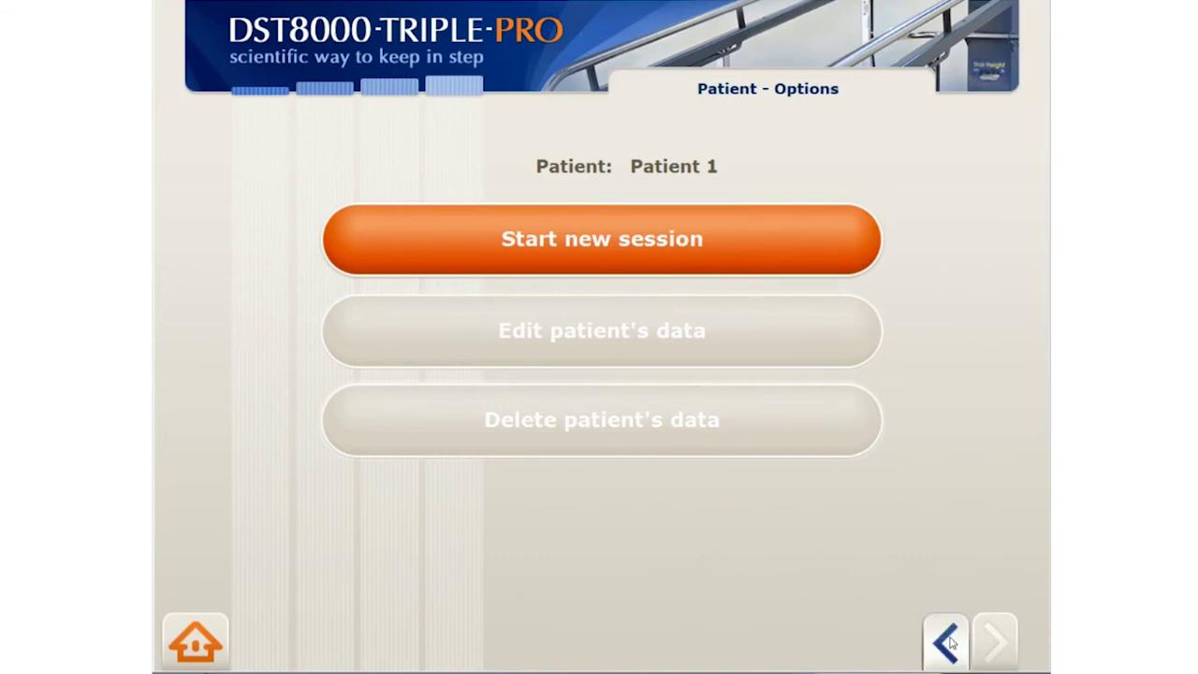
left_click(400, 203)
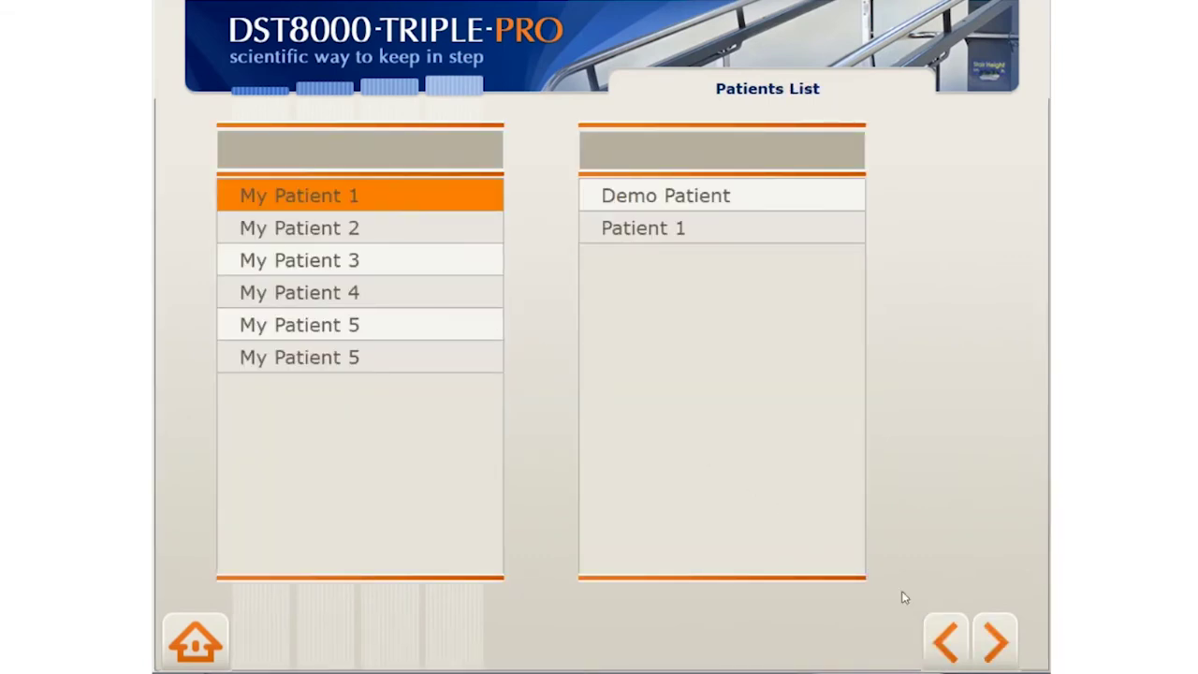
left_click(1002, 659)
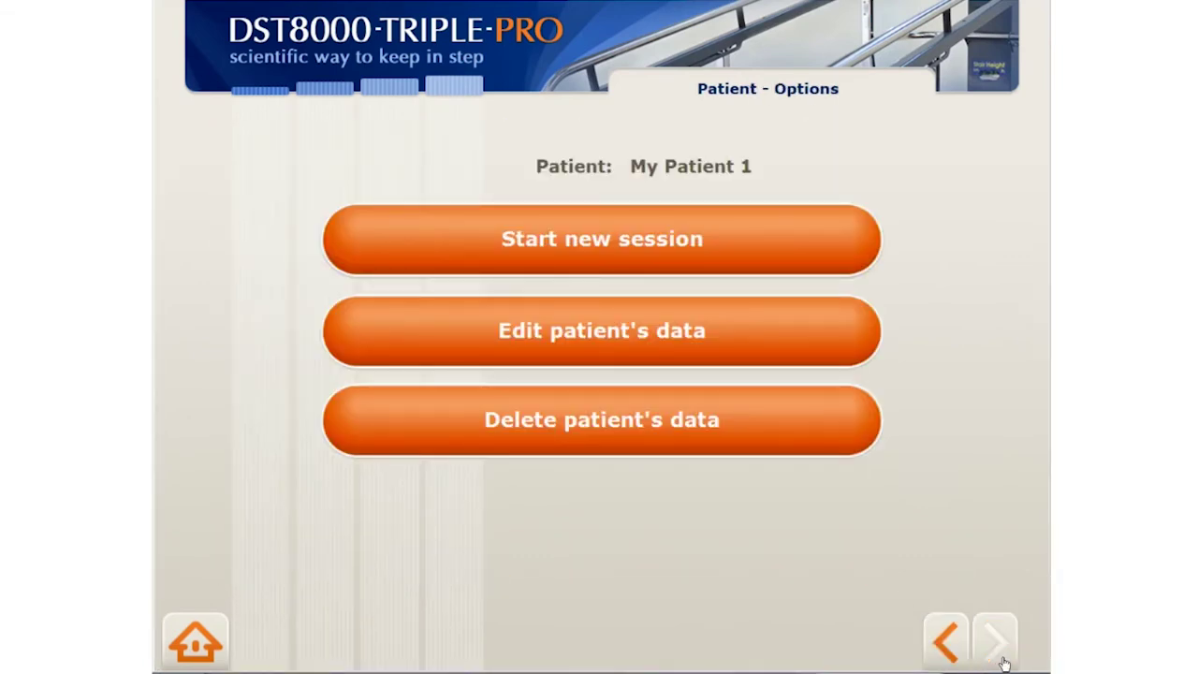
left_click(789, 252)
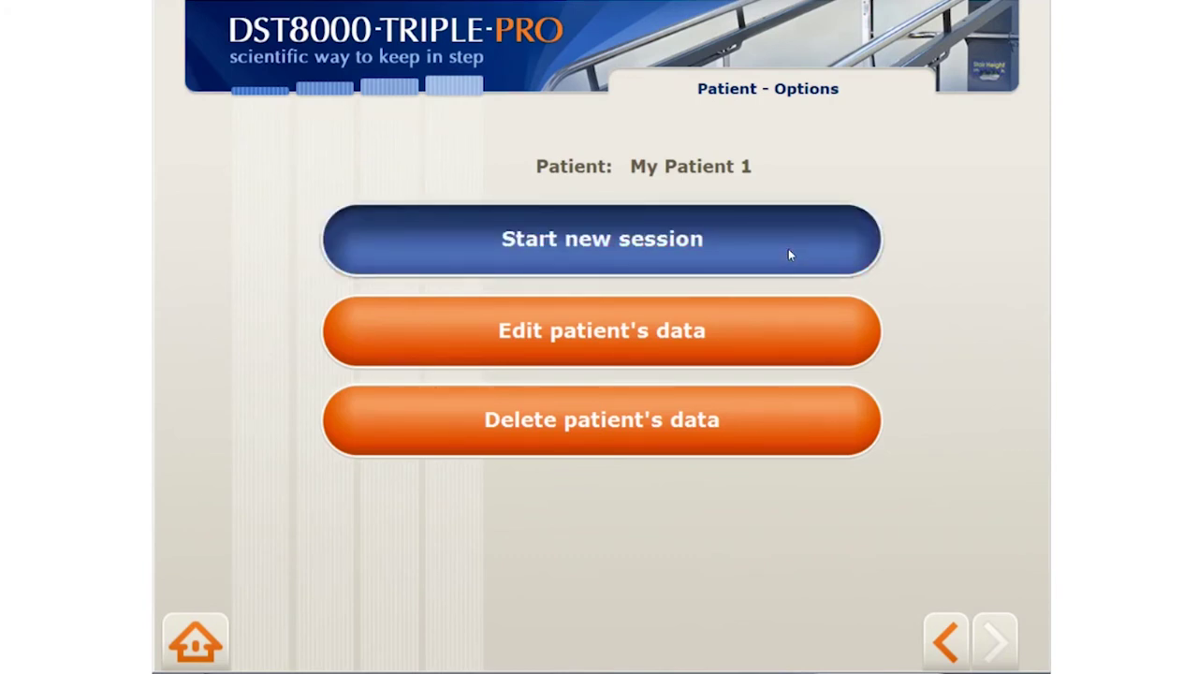